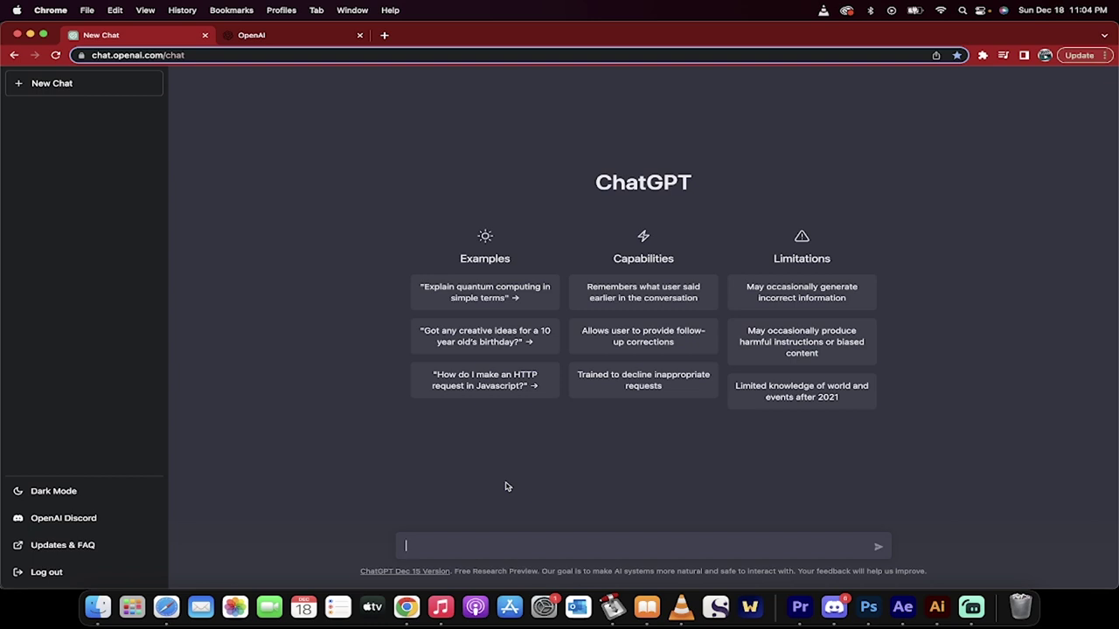
# Look through the OpenAI homepage down to its footer links, and return to the empty ChatGPT conversation
pyautogui.click(288, 38)
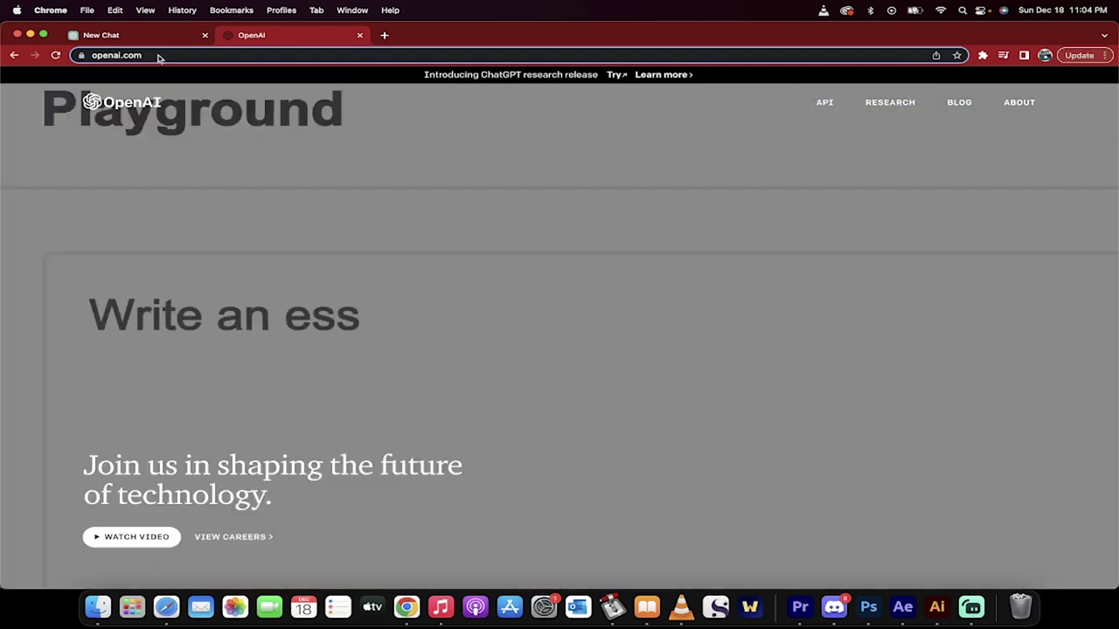
pyautogui.scroll(-2, 207, 335)
pyautogui.scroll(2, 206, 334)
pyautogui.scroll(-5, 212, 349)
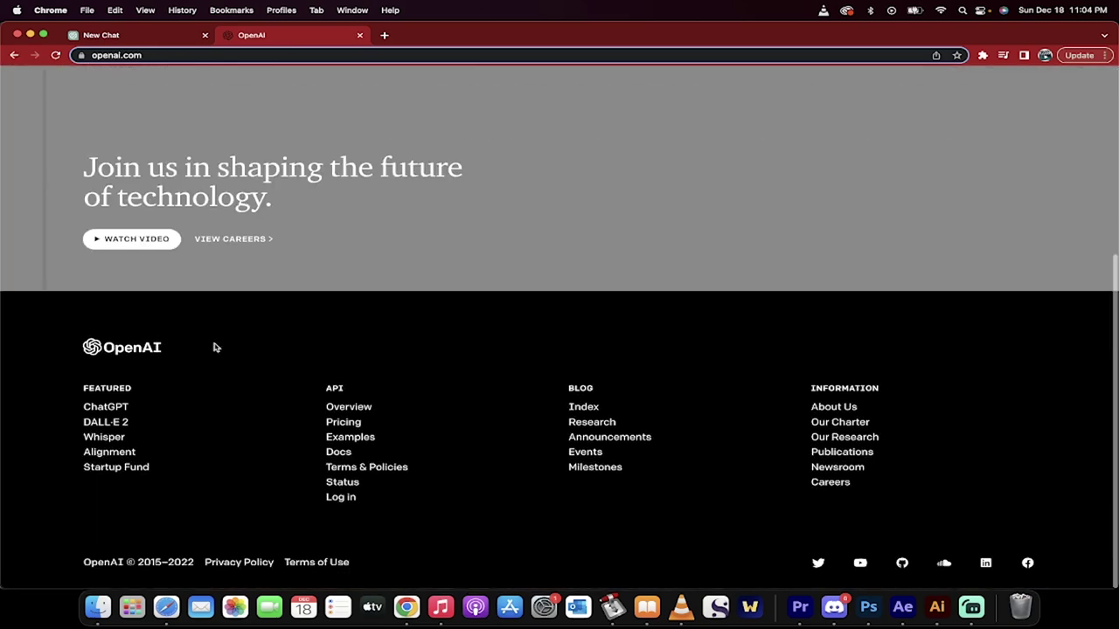
pyautogui.click(140, 37)
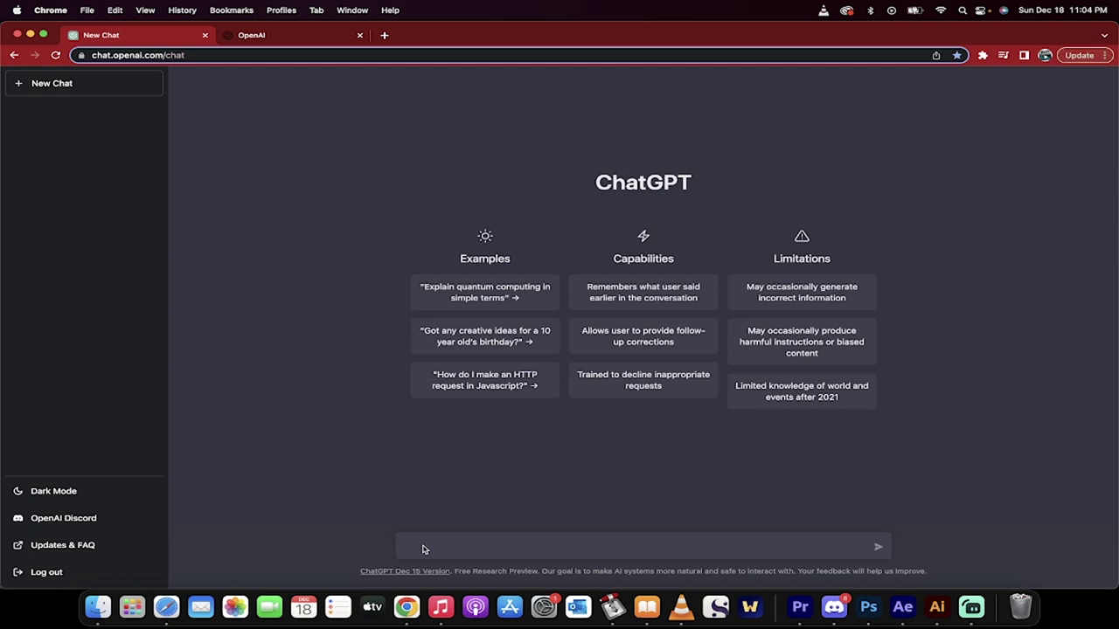
# Submit the prompt "write an out of office responder email from december 24 to december 31"
pyautogui.write('write an out of office responder email from dec')
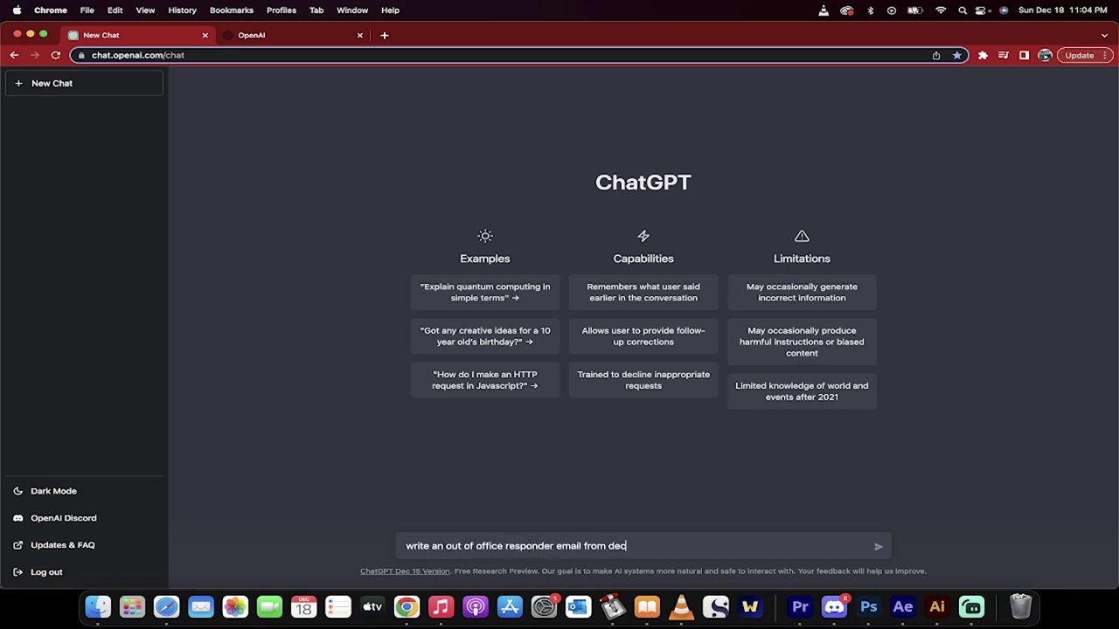
pyautogui.write('ember')
pyautogui.press('BackSpace')
pyautogui.press('BackSpace')
pyautogui.press('BackSpace')
pyautogui.write('mber 24 to december 31')
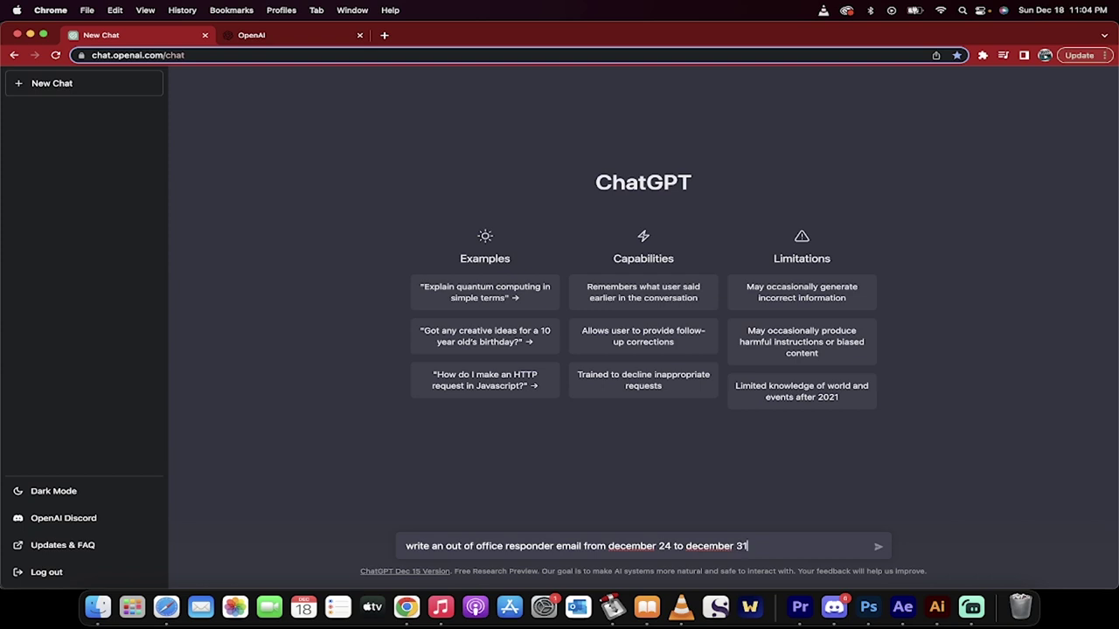
pyautogui.press('Return')
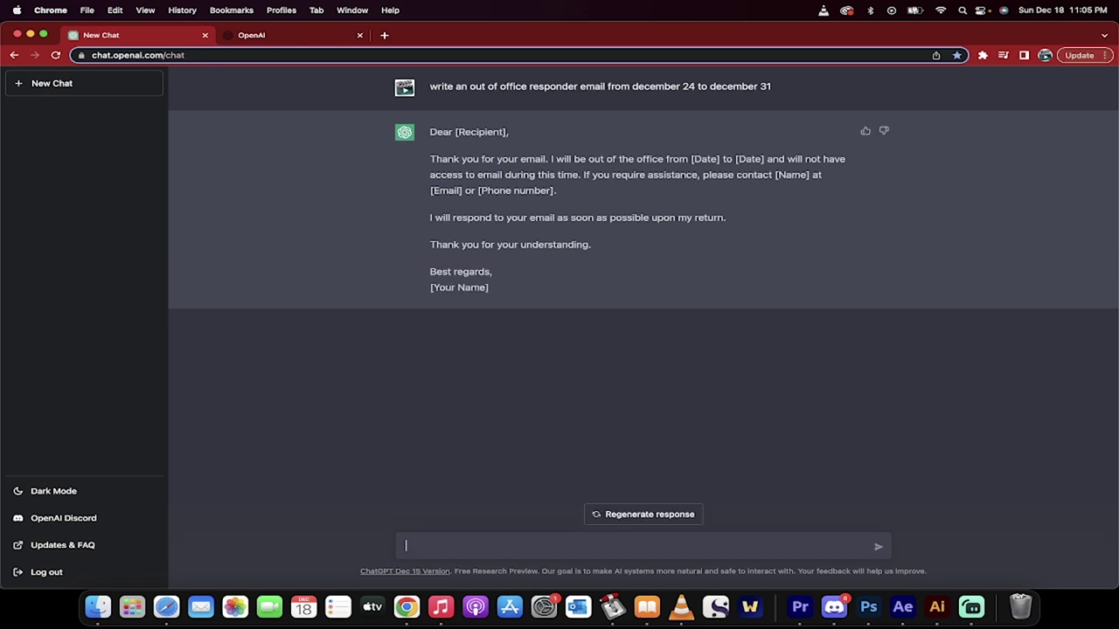
# Submit the prompt "write an acceptance letter to disneyland thanking them for approving my job application"
pyautogui.click(416, 550)
pyautogui.write('write an ')
pyautogui.write('cac')
pyautogui.write('cept ')
pyautogui.write('ance la')
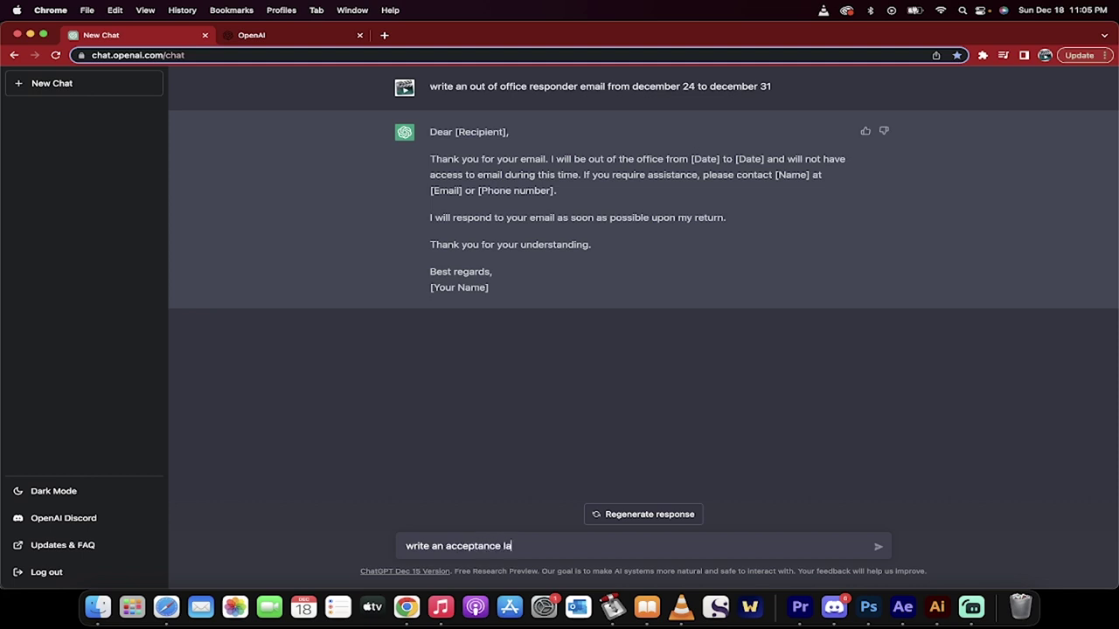
pyautogui.press('BackSpace')
pyautogui.write('etter to disn')
pyautogui.write('eyland')
pyautogui.write(',')
pyautogui.press('BackSpace')
pyautogui.press('BackSpace')
pyautogui.write('to disneyland tha')
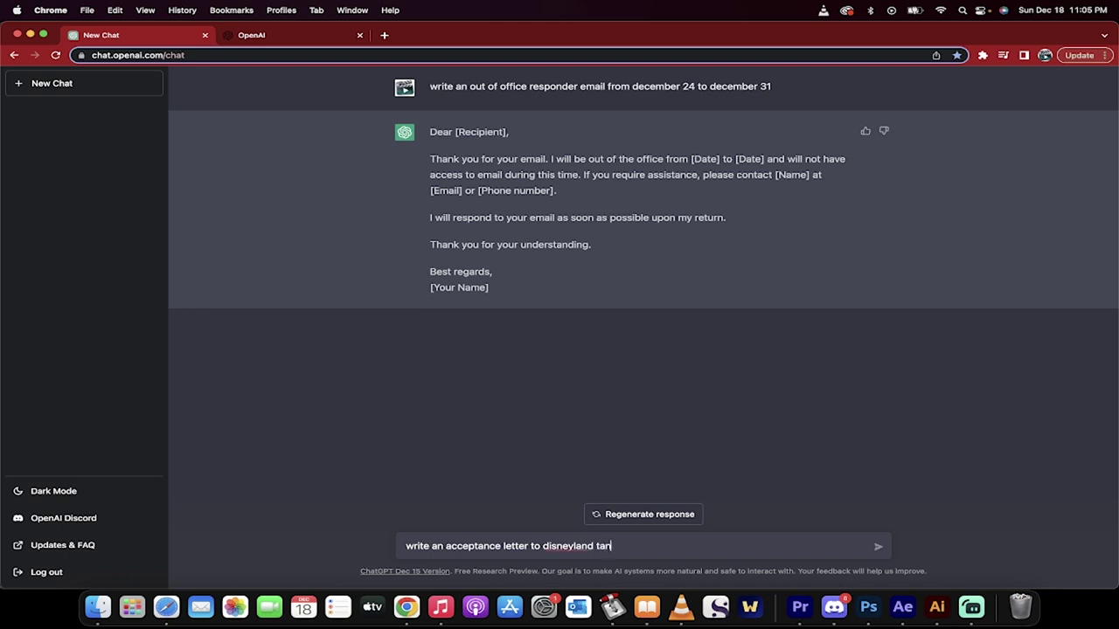
pyautogui.write('nking them for approving my ')
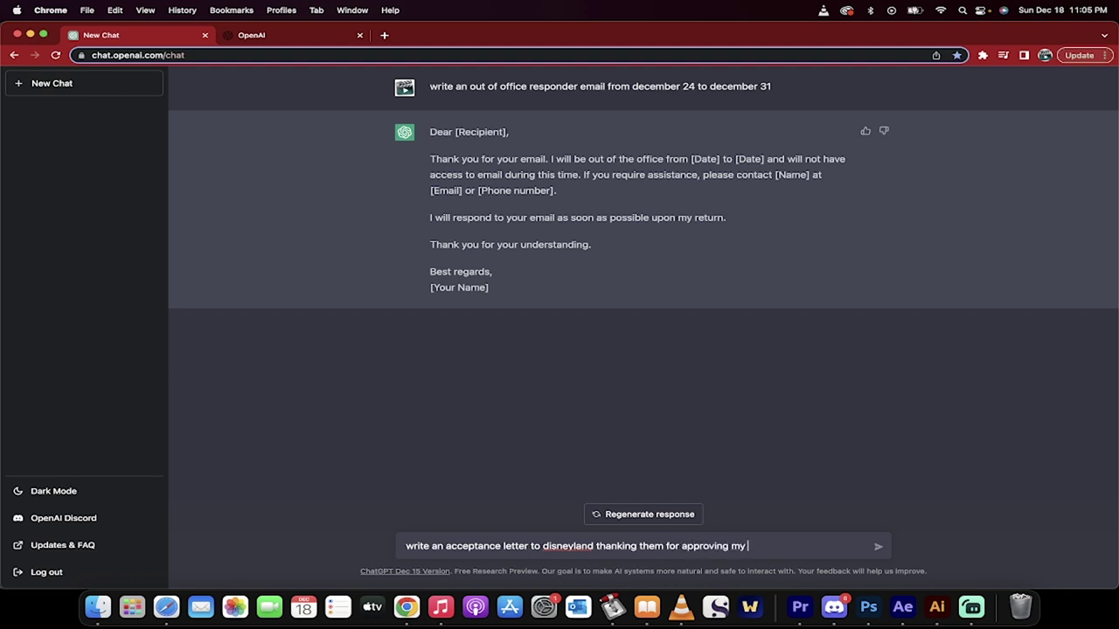
pyautogui.write('job application')
pyautogui.press('Return')
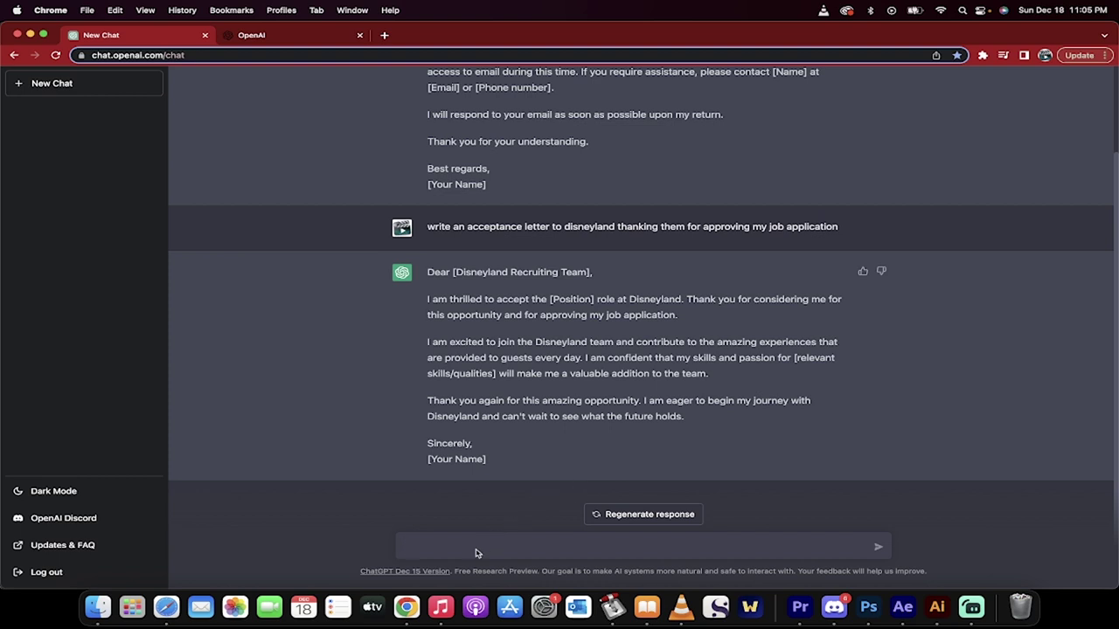
# Submit the prompt "write a business case for using social media for our small business."
pyautogui.write('eri')
pyautogui.write('write a business c')
pyautogui.write('ase for ')
pyautogui.write('using social media ')
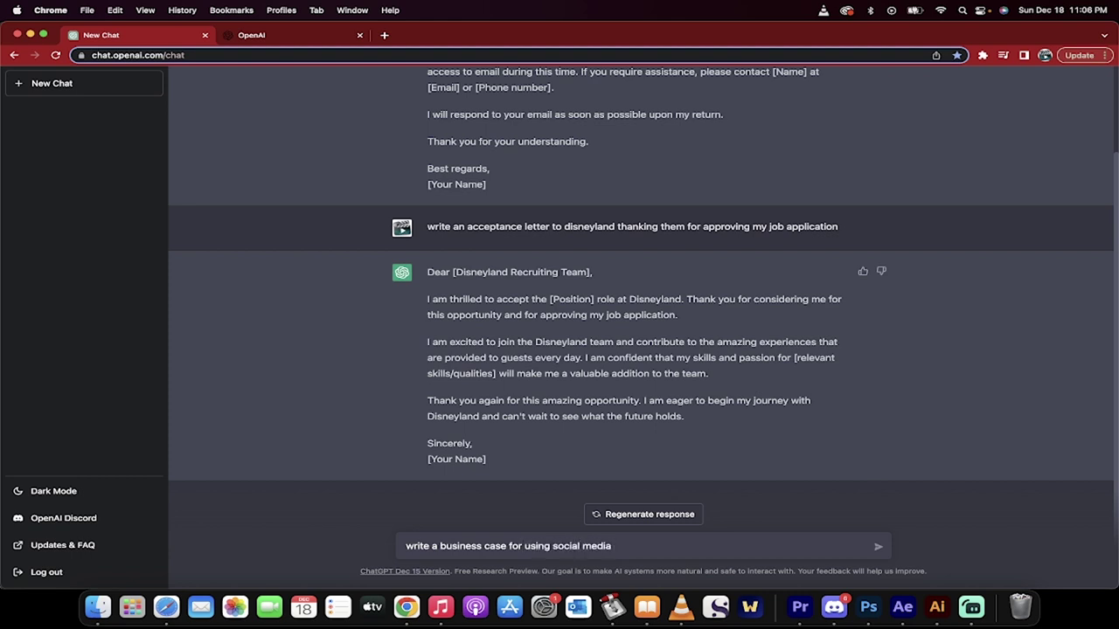
pyautogui.write('for our small business.  Ple')
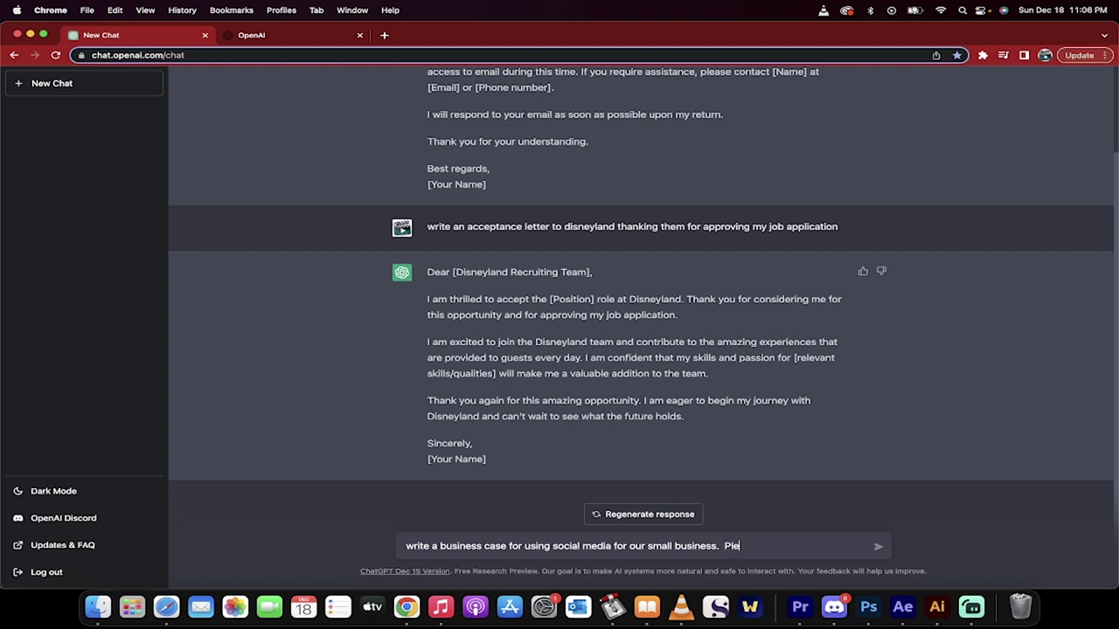
pyautogui.write('ailed vre')
pyautogui.press('BackSpace')
pyautogui.press('BackSpace')
pyautogui.press('BackSpace')
pyautogui.press('BackSpace')
pyautogui.press('BackSpace')
pyautogui.press('BackSpace')
pyautogui.press('Return')
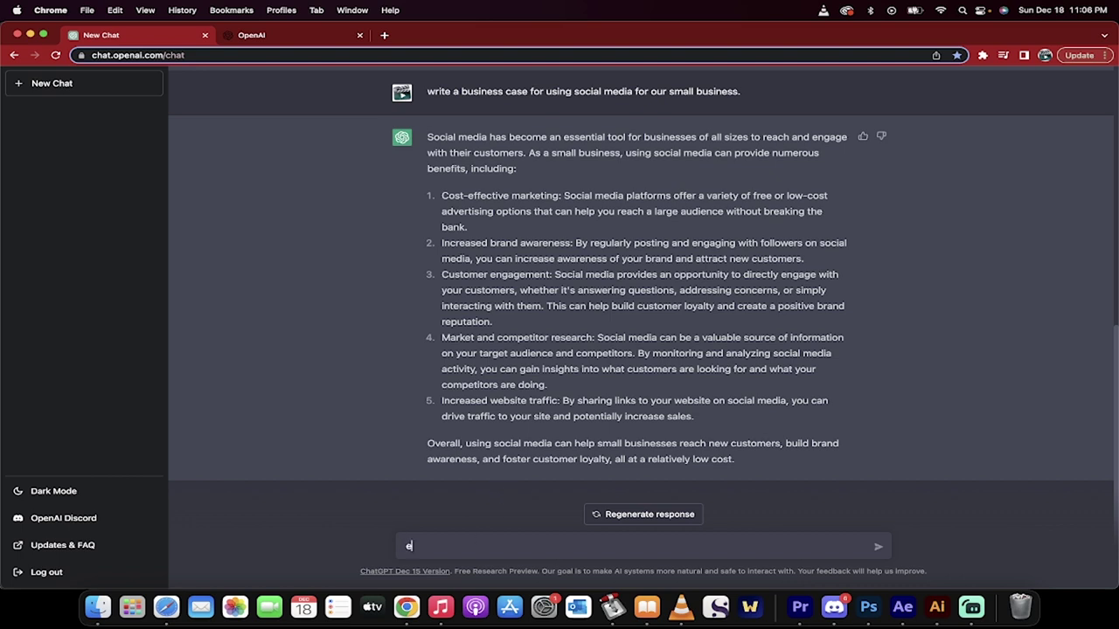
# Send the follow-up prompt "elaborate" to expand on the social media business case
pyautogui.write('ate')
pyautogui.press('Return')
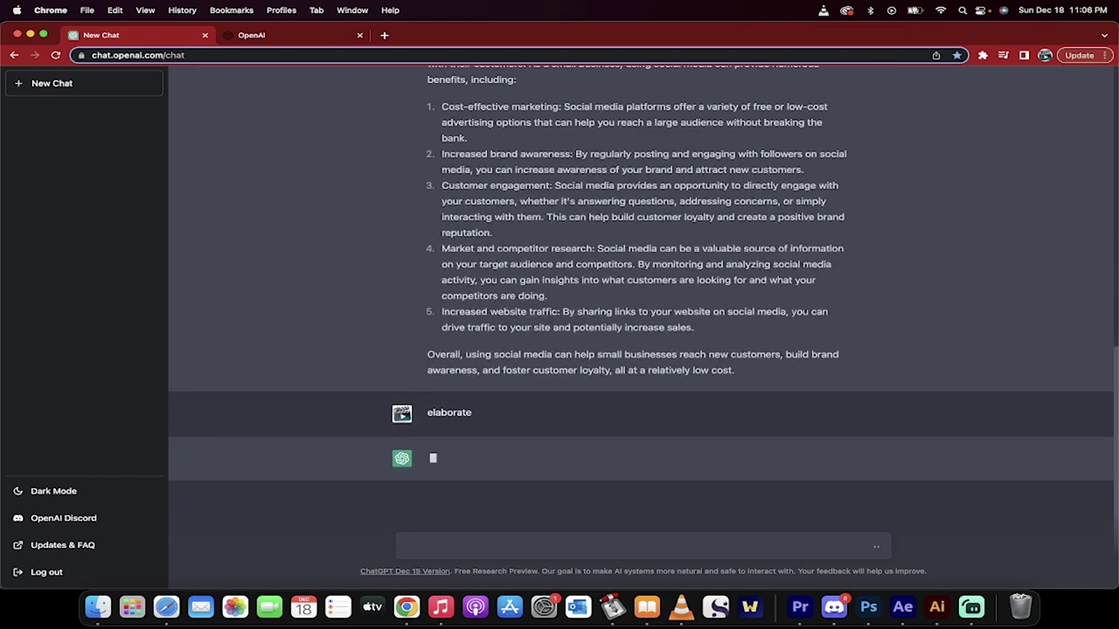